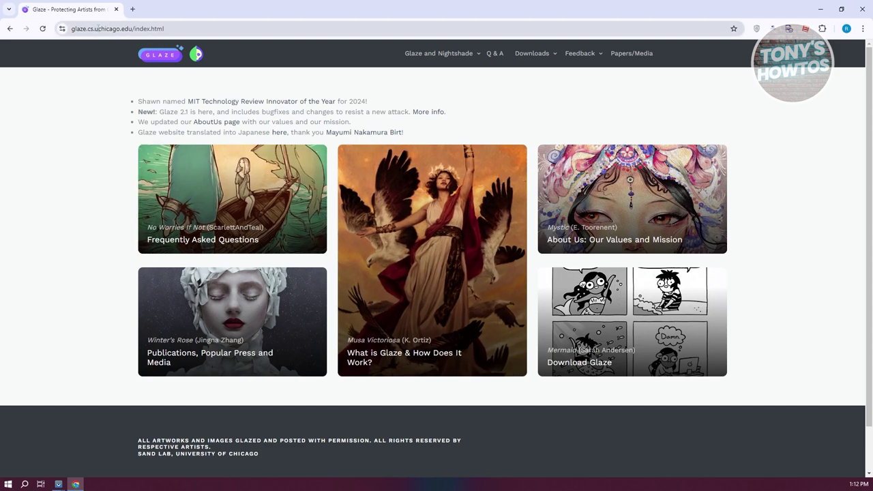
Search the web for GLAZE and open the official Glaze project website
left_click(140, 29)
type("GLAZE")
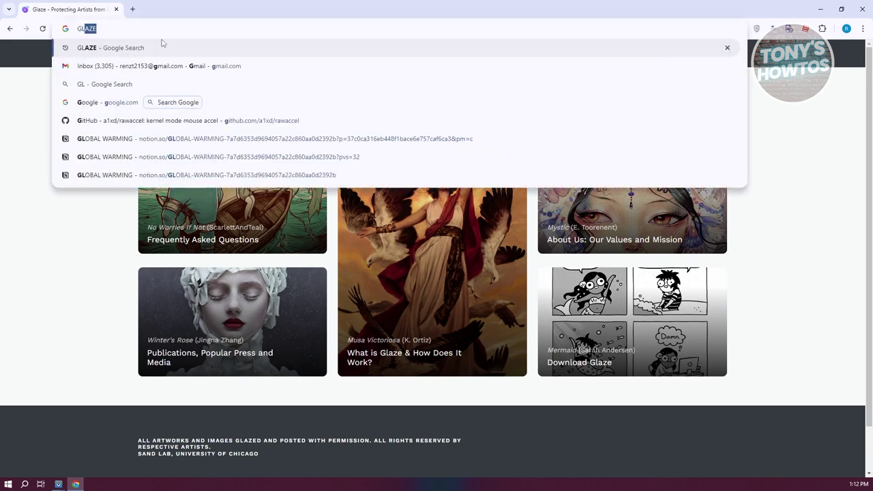
key("Return")
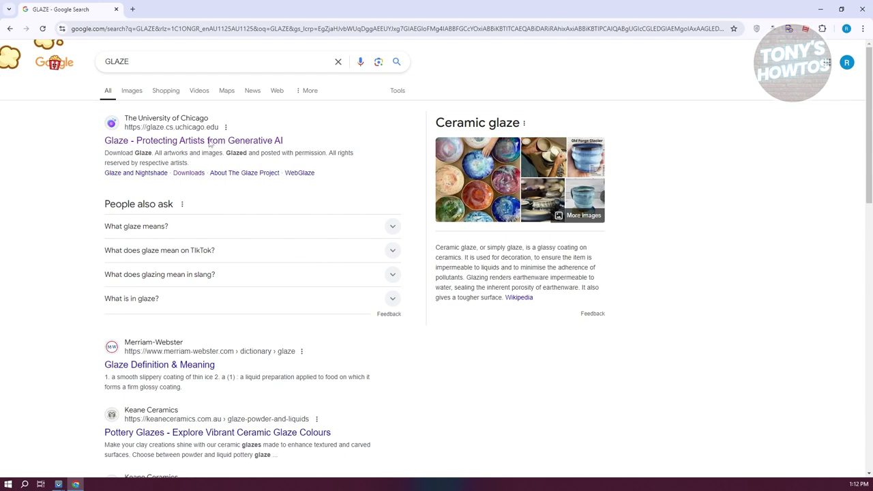
left_click(179, 143)
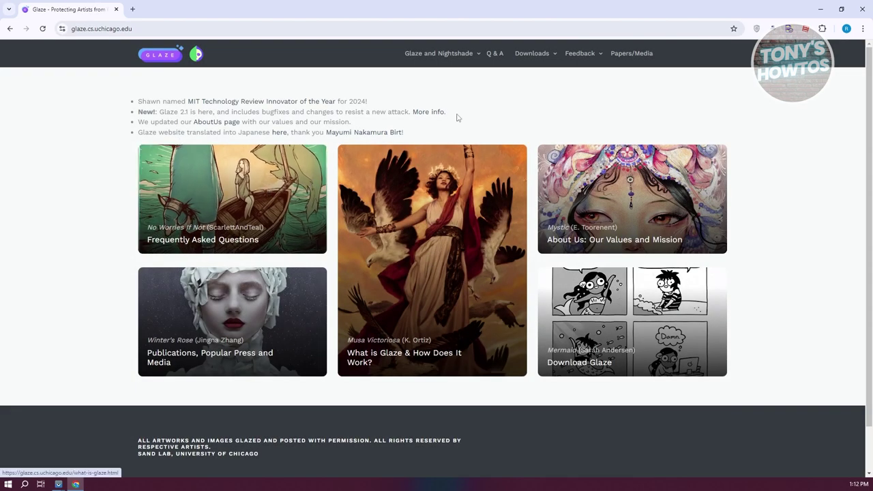
Go to Downloads > Download Glaze 2.1 and skim the page's release notes
mouse_move(550, 58)
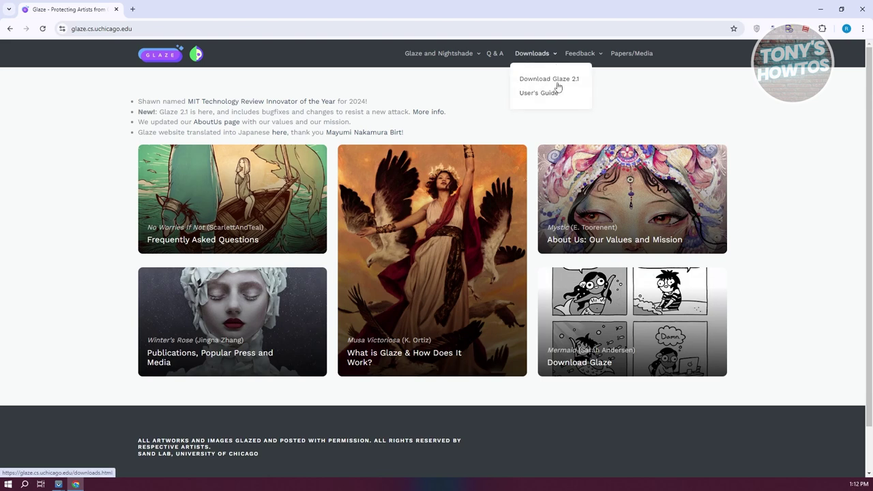
left_click(556, 79)
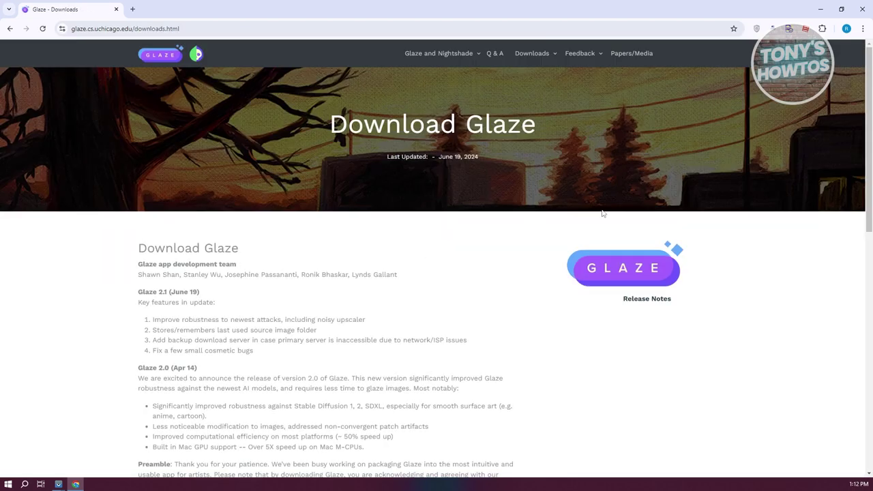
scroll(578, 227, "down", 1)
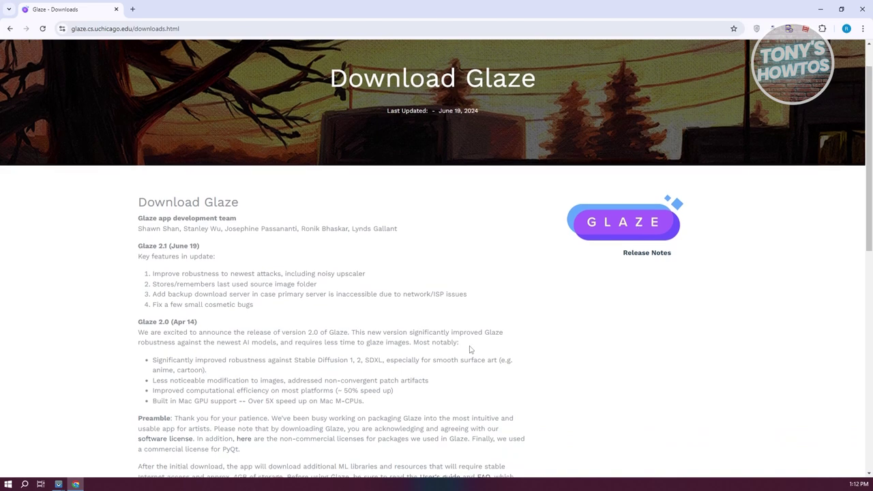
scroll(471, 346, "down", 6)
scroll(471, 343, "up", 6)
scroll(579, 312, "up", 1)
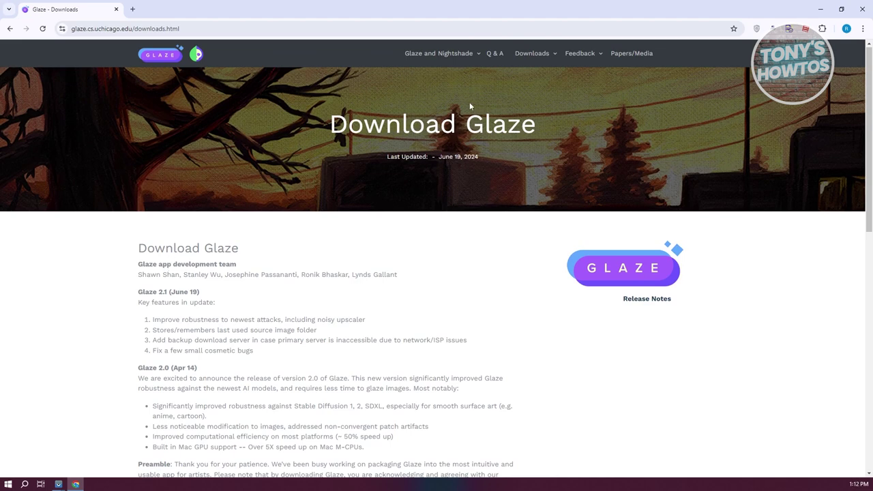
Download 'Glaze 2.1, Windows Version (GPU/CPU)' and confirm the 2.5 GB zip is Done
mouse_move(533, 55)
left_click(545, 78)
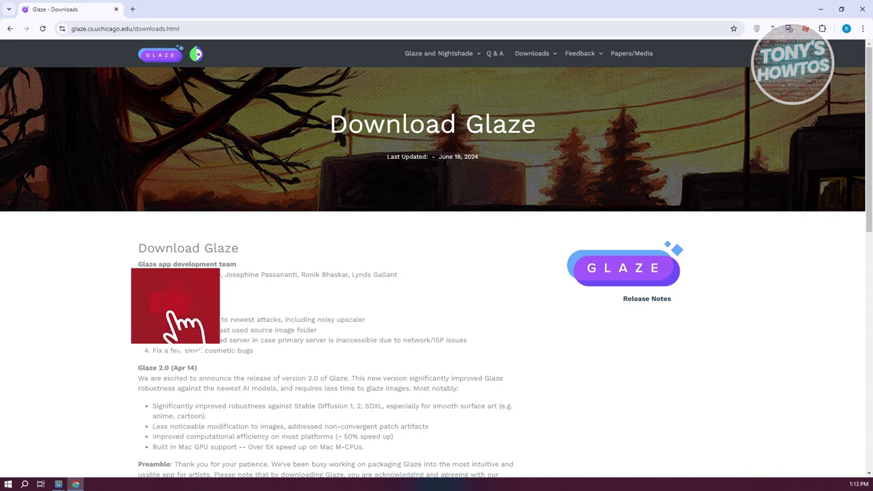
scroll(767, 363, "down", 12)
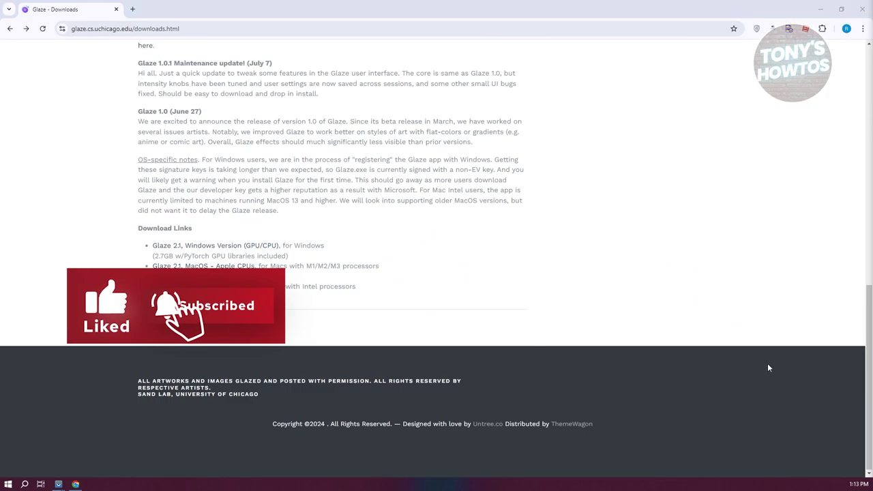
left_click(237, 248)
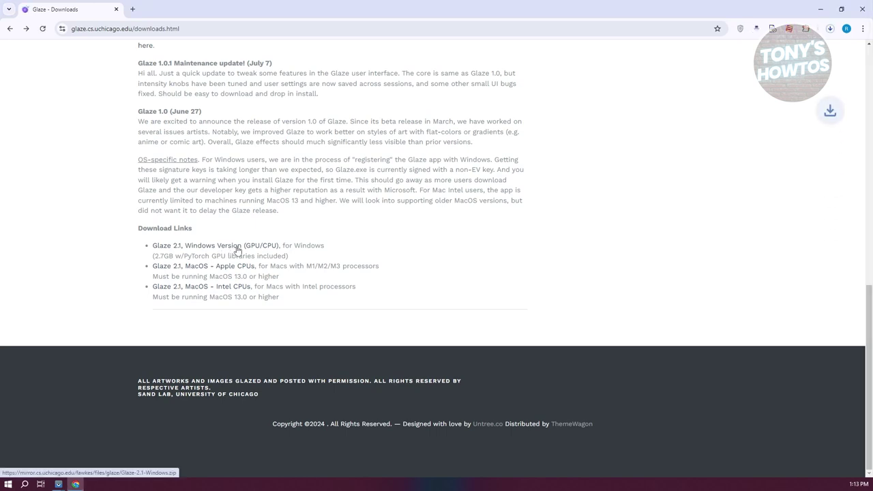
left_click(830, 30)
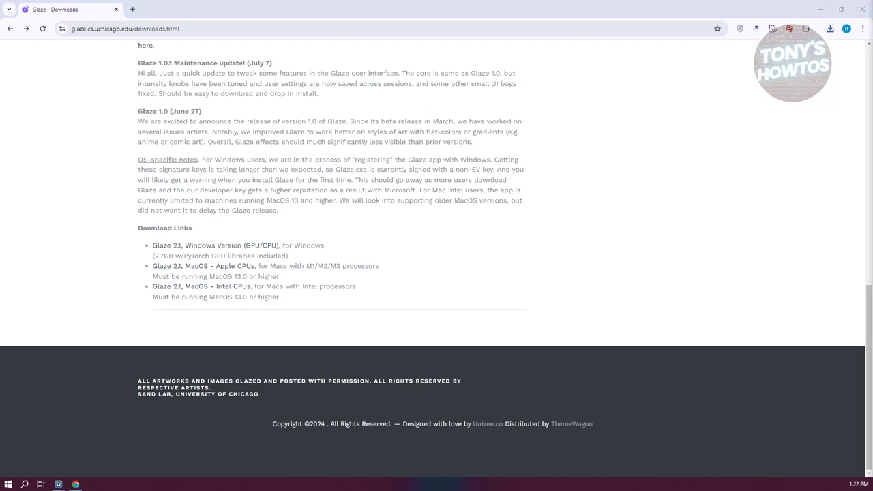
left_click(830, 29)
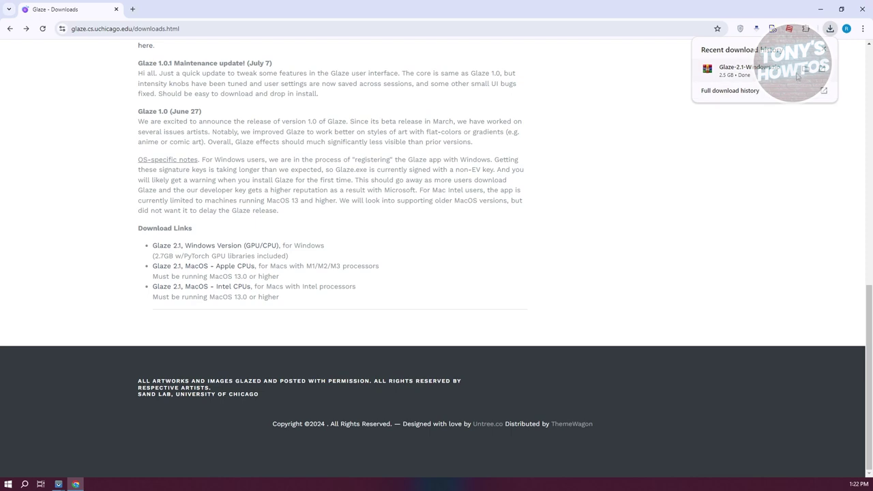
Open Glaze-2.1-Windows.zip from the Explorer Downloads folder with WinRAR
left_click(822, 9)
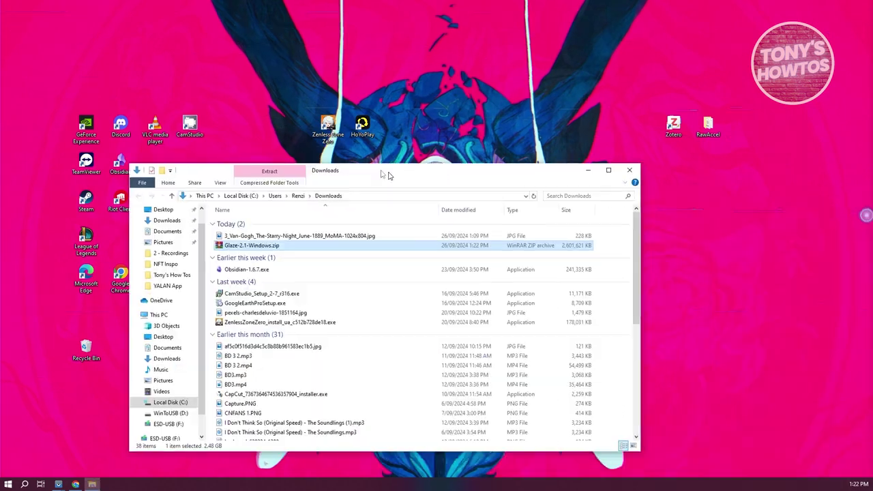
left_click_drag(388, 176, 353, 129)
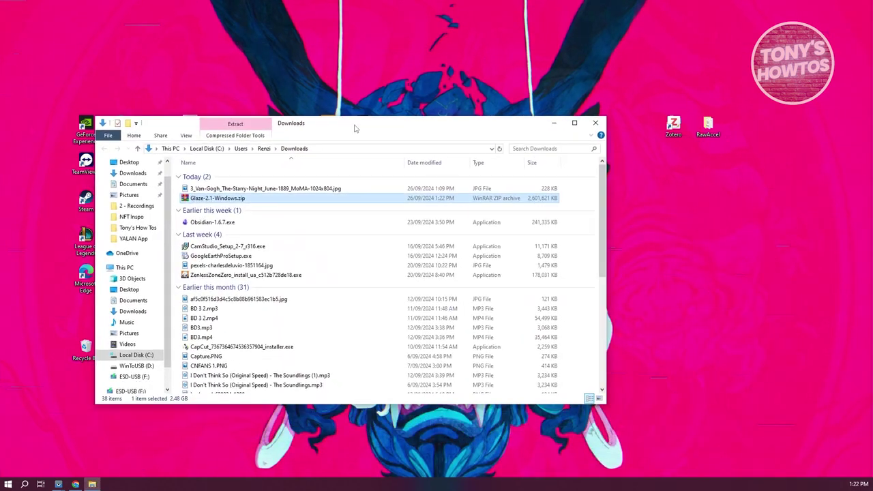
double_click(217, 199)
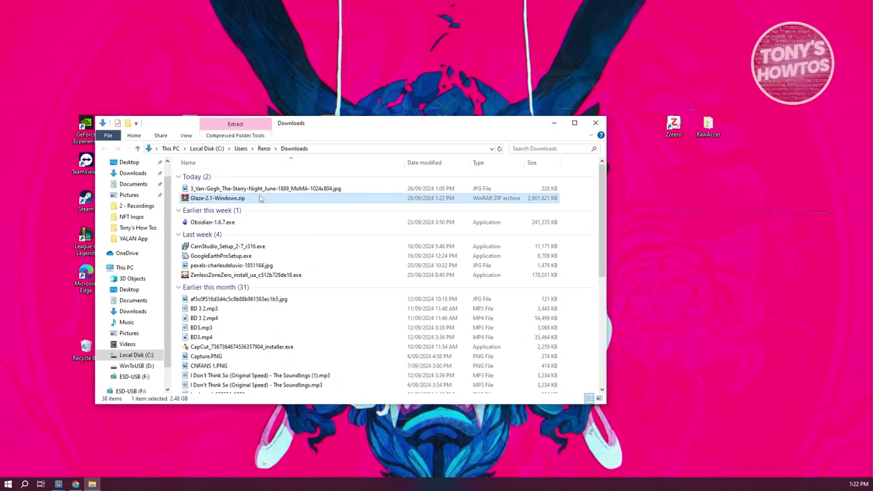
double_click(398, 171)
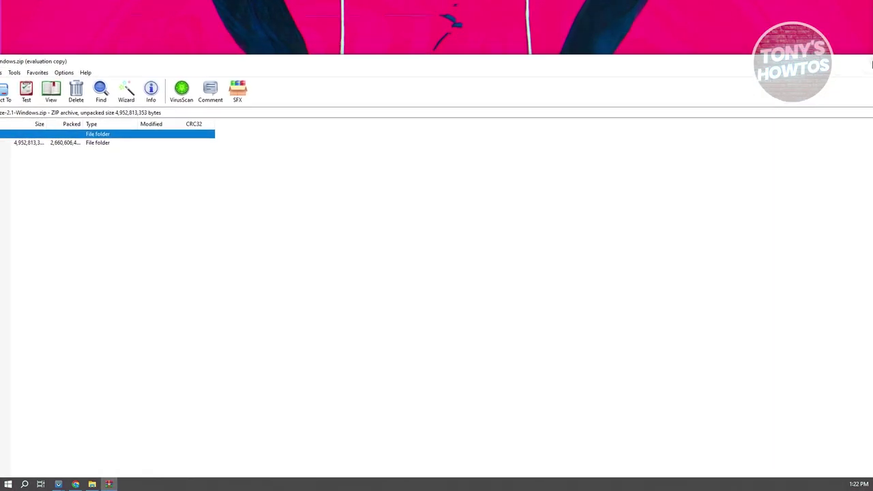
Run Glaze.exe from the archive's Glaze folder, letting WinRAR extract it
left_click(733, 67)
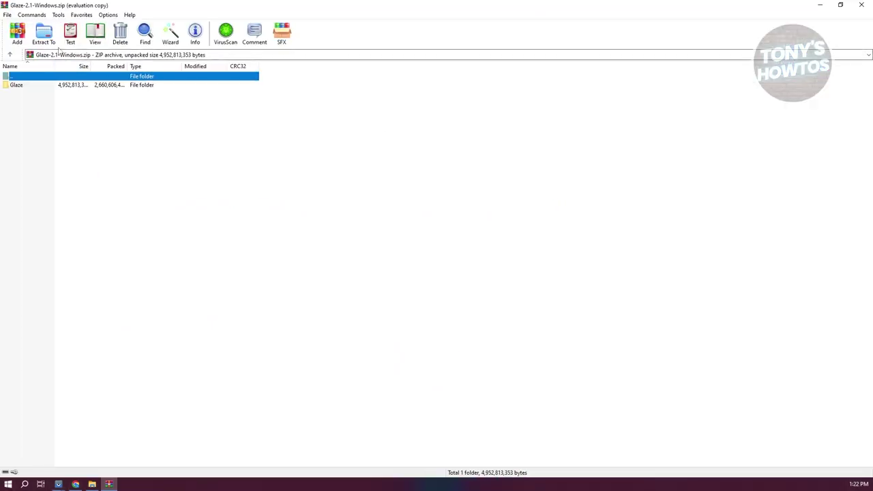
double_click(36, 85)
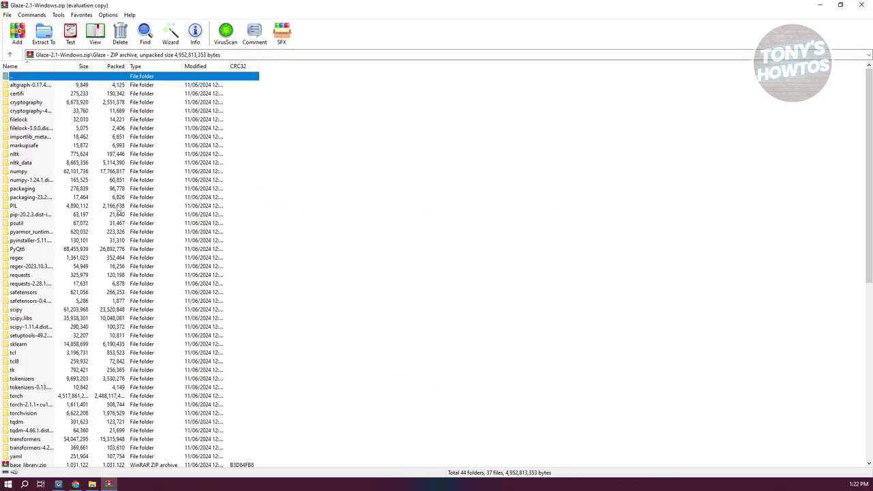
scroll(119, 208, "down", 12)
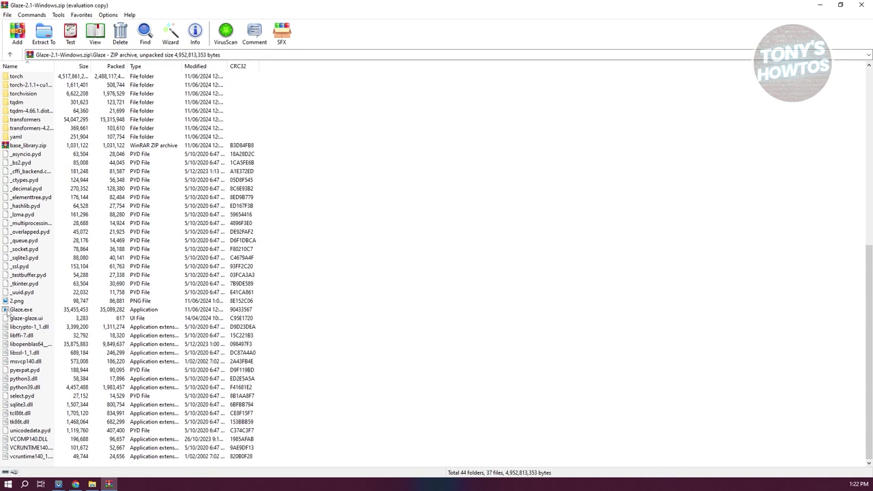
double_click(21, 310)
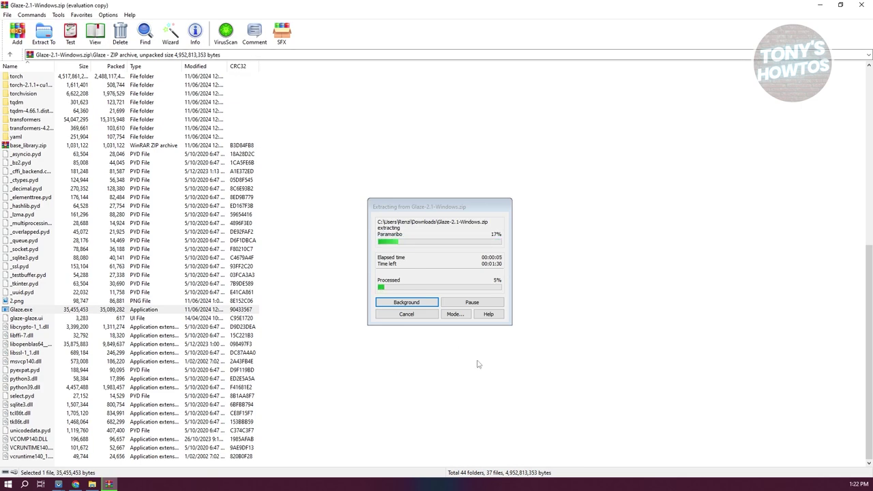
scroll(339, 352, "up", 10)
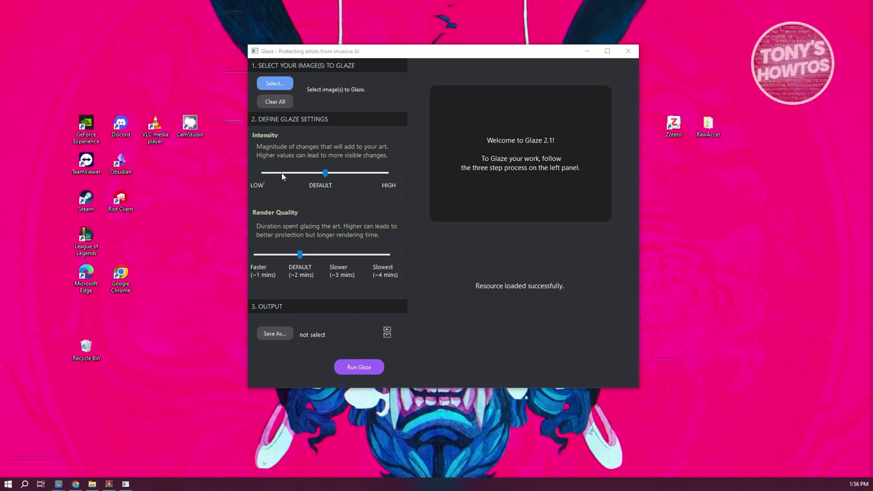
Set intensity to DEFAULT and load the Starry Night jpg from Downloads as the image
left_click(325, 173)
left_click_drag(365, 176, 313, 175)
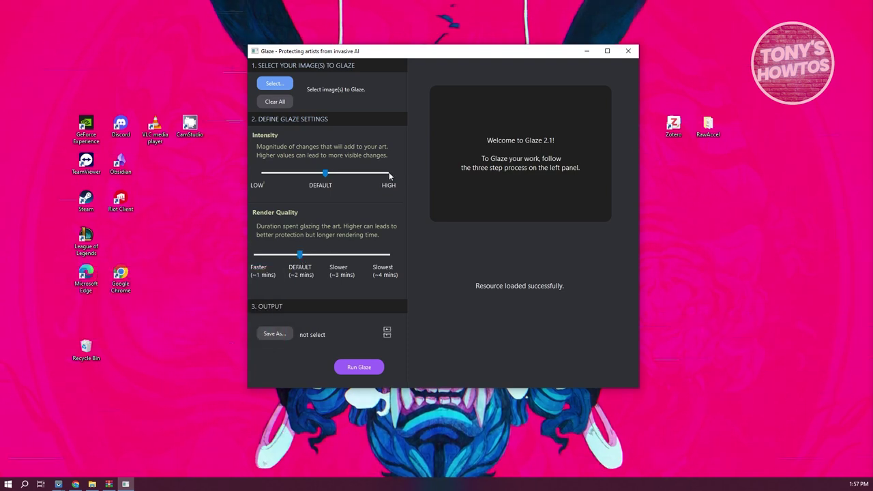
left_click(275, 84)
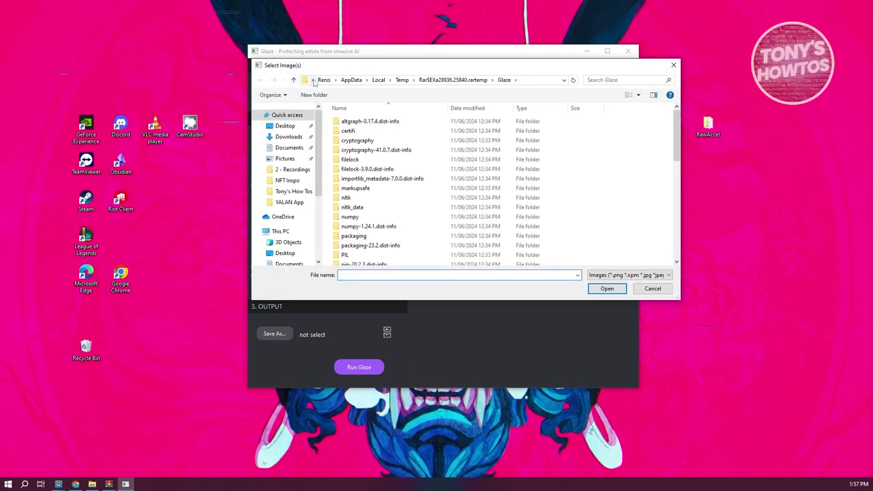
left_click(288, 138)
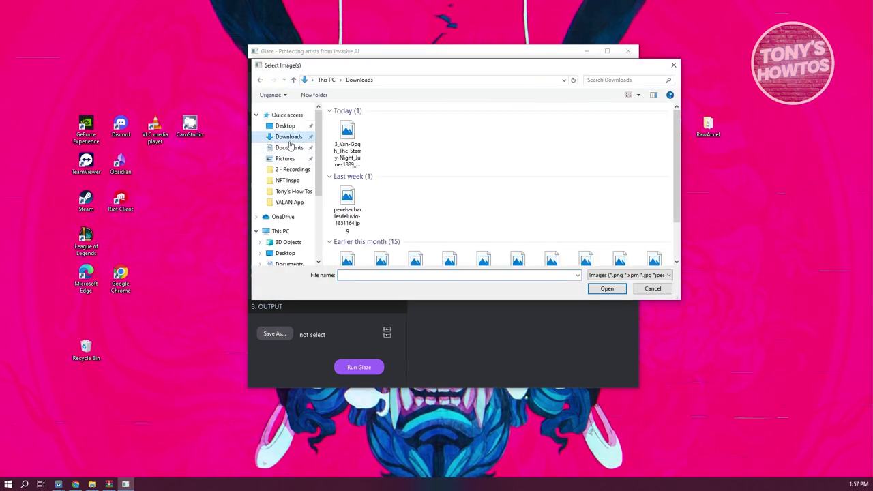
left_click(347, 133)
left_click(607, 288)
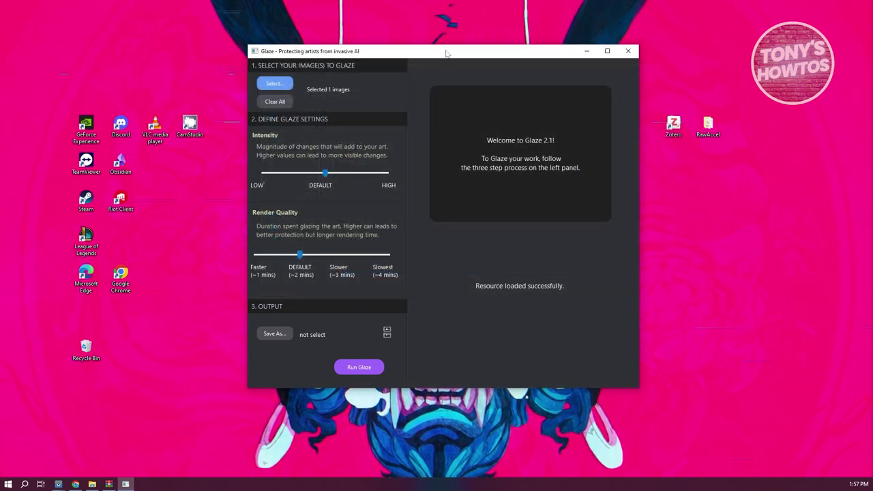
left_click_drag(448, 60, 408, 62)
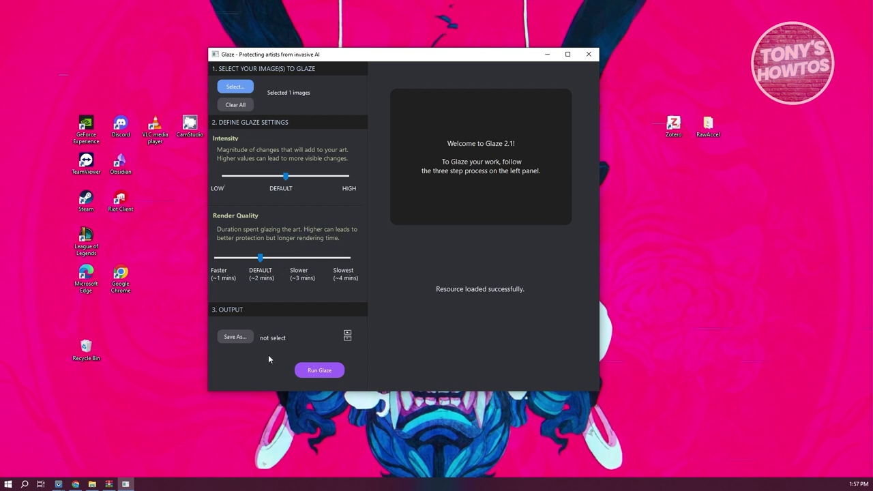
Run Glaze on the Starry Night image, minimizing WinRAR to free memory
left_click(316, 370)
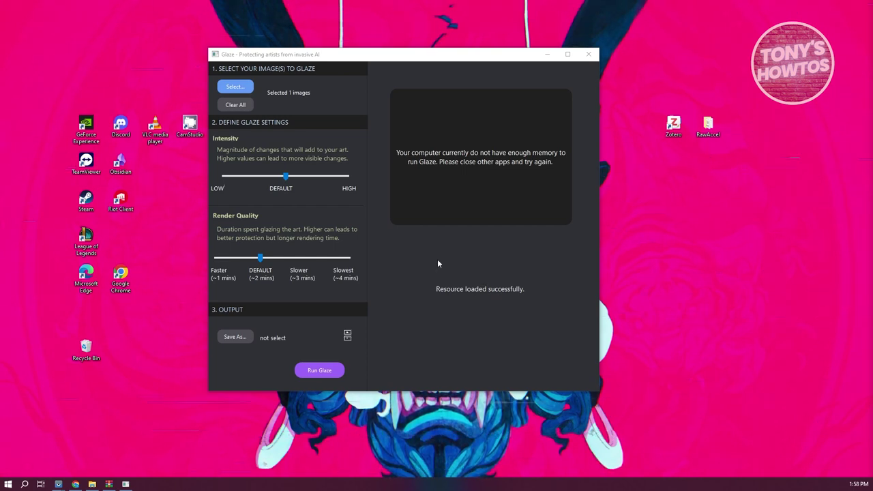
left_click(109, 484)
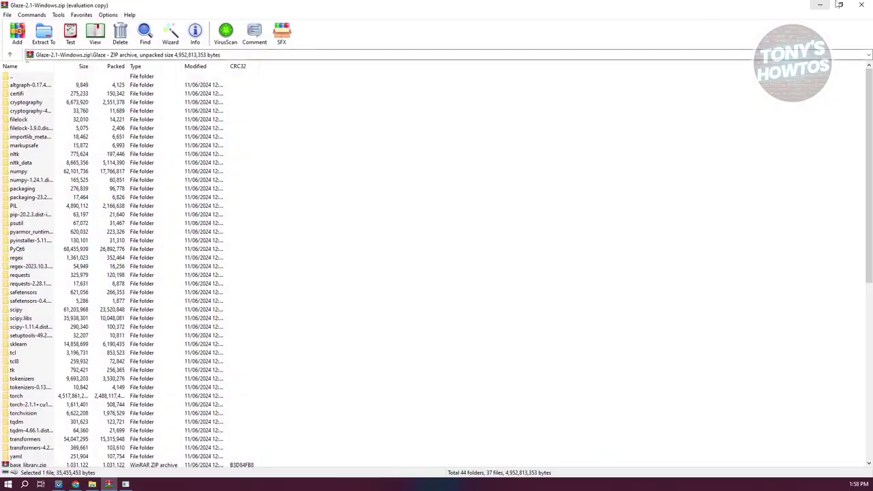
left_click(109, 484)
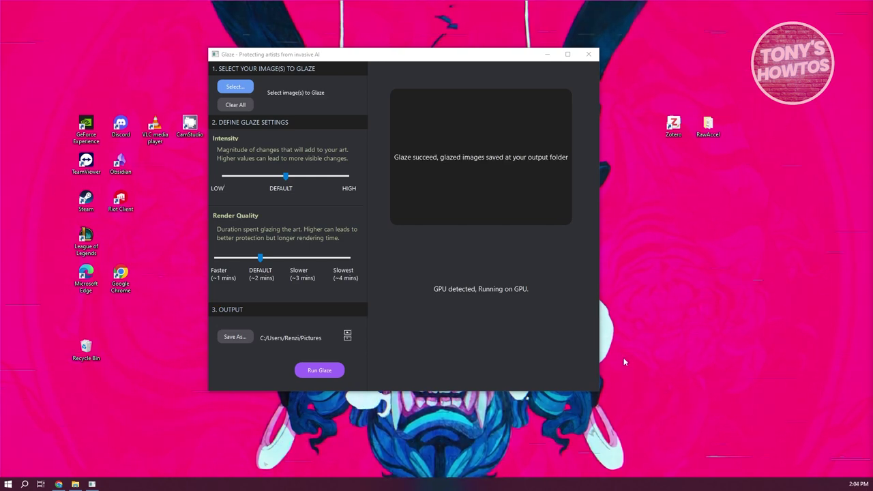
Open the protected-intensity-DEFAULT-V2.jpg Starry Night copy from Pictures in Photos
left_click(75, 484)
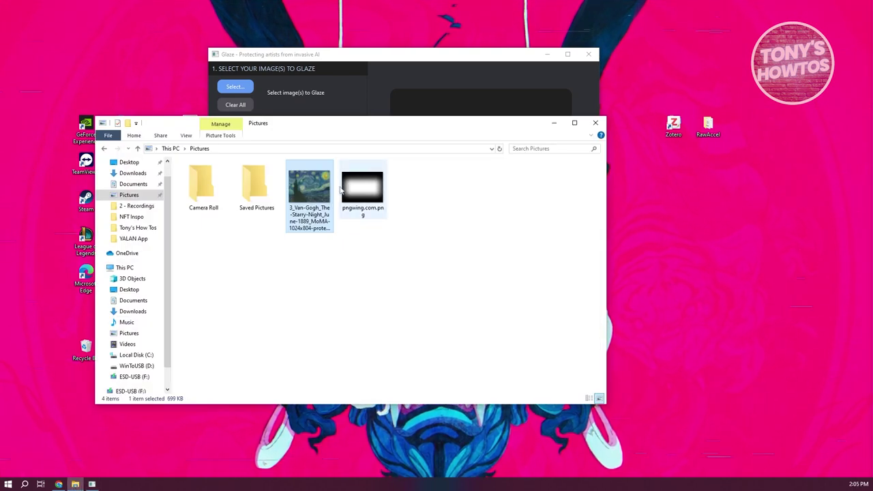
double_click(309, 188)
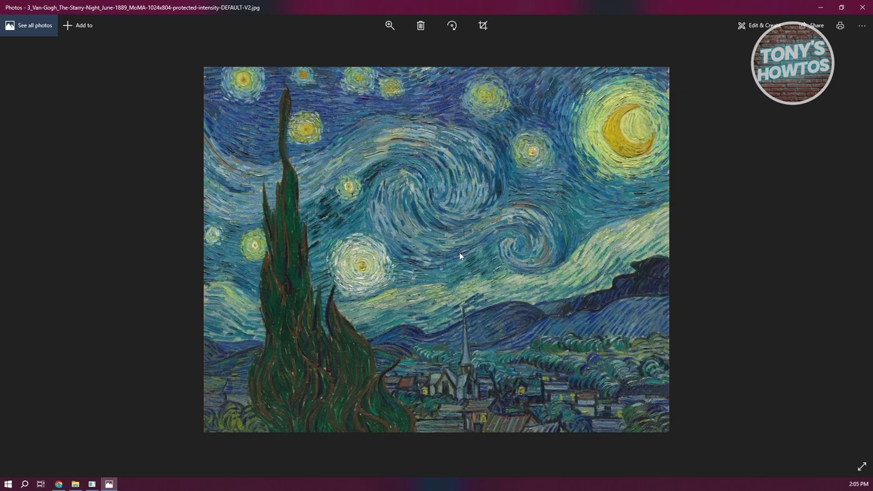
Open the original Starry Night from Downloads, snap it right and the DEFAULT-V2 copy left
left_click(75, 484)
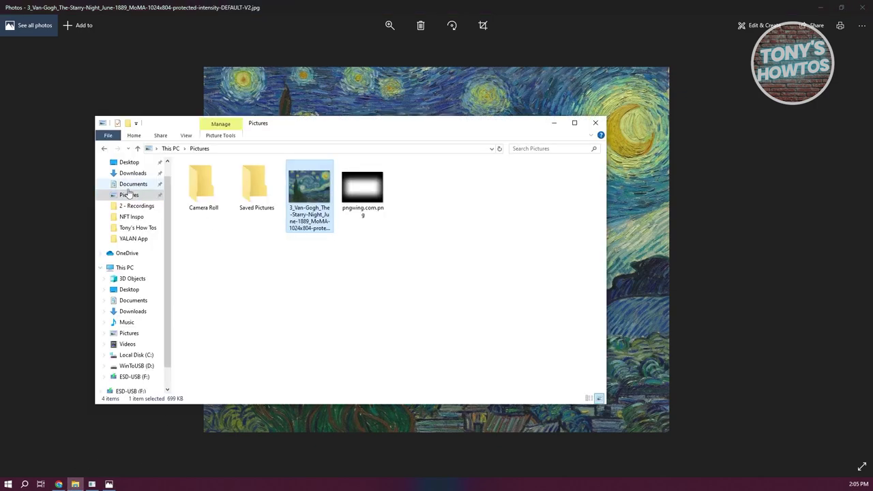
left_click(132, 173)
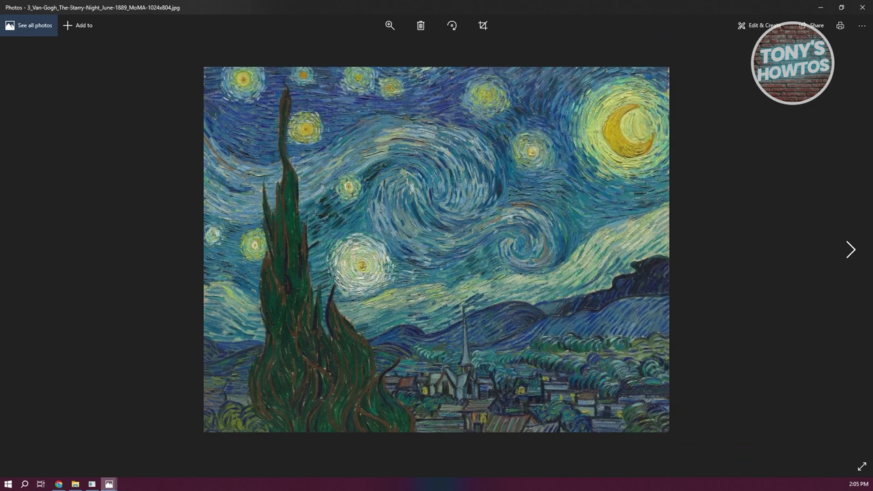
mouse_move(108, 483)
left_click(77, 445)
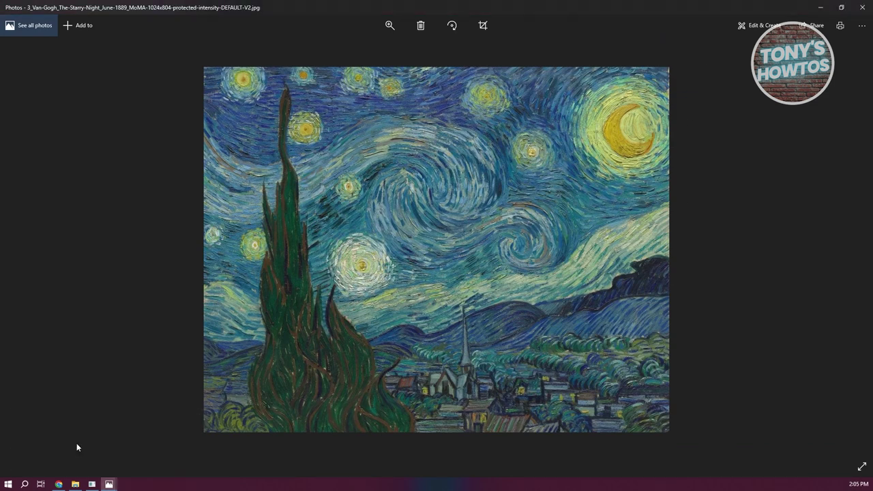
mouse_move(117, 479)
left_click(146, 447)
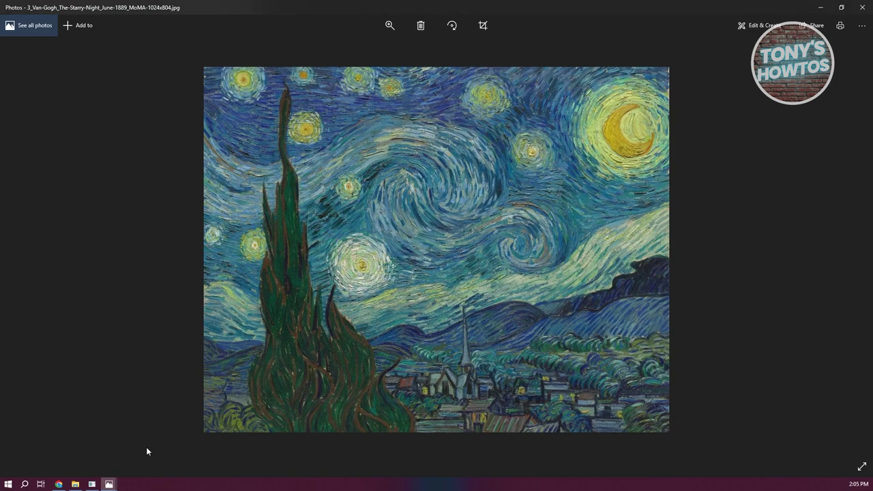
left_click_drag(627, 7, 871, 47)
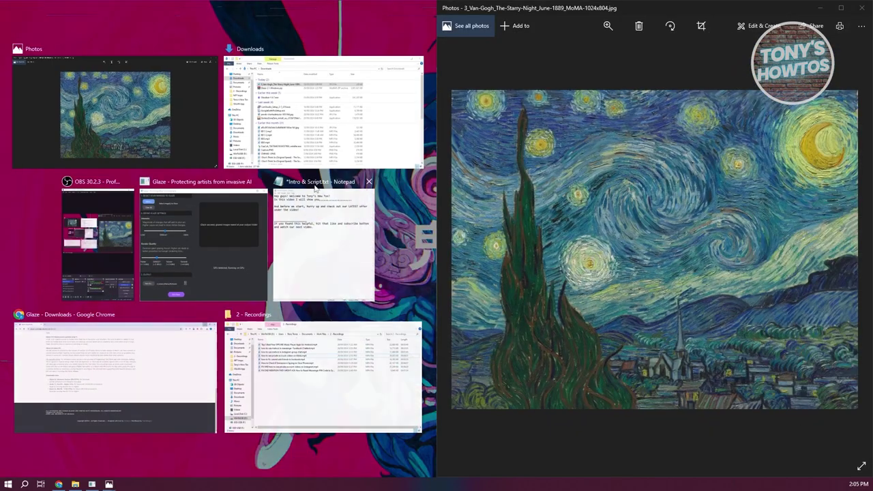
left_click(169, 118)
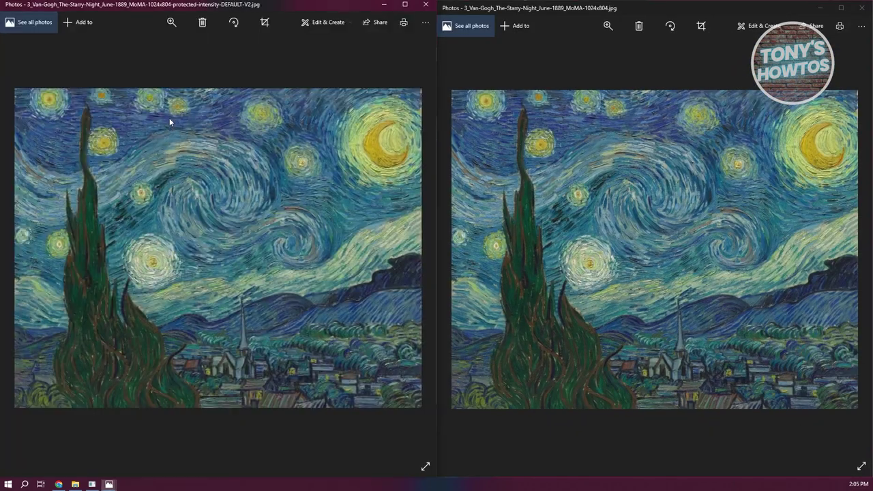